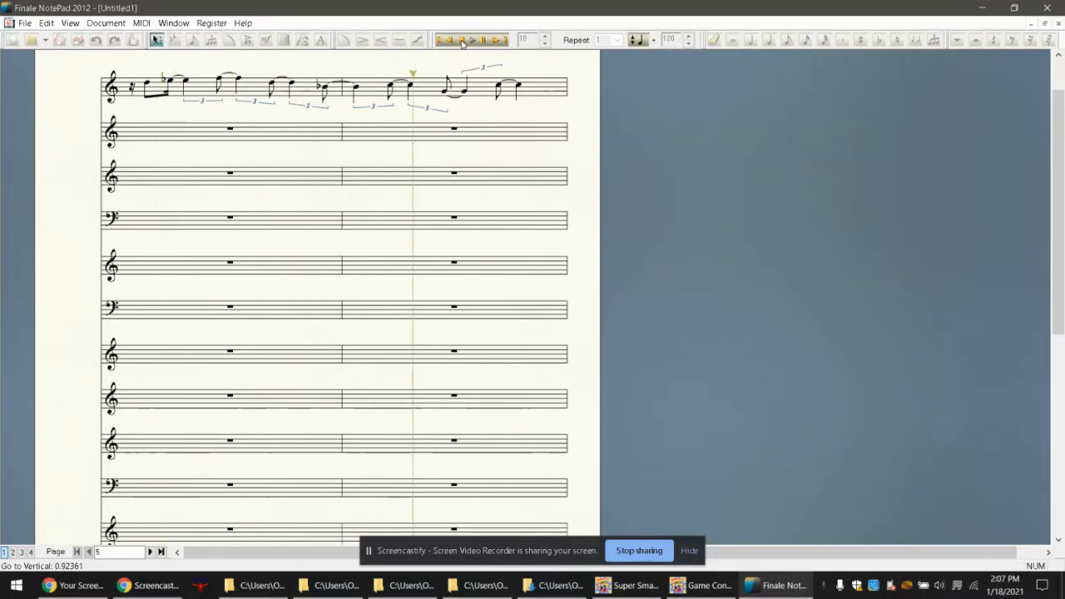
Return to the first page of the score and look at the Sound/Music settings in the Game Configuration window.
{"action": "left_click", "coordinate": [438, 40]}
{"action": "left_click", "coordinate": [76, 551]}
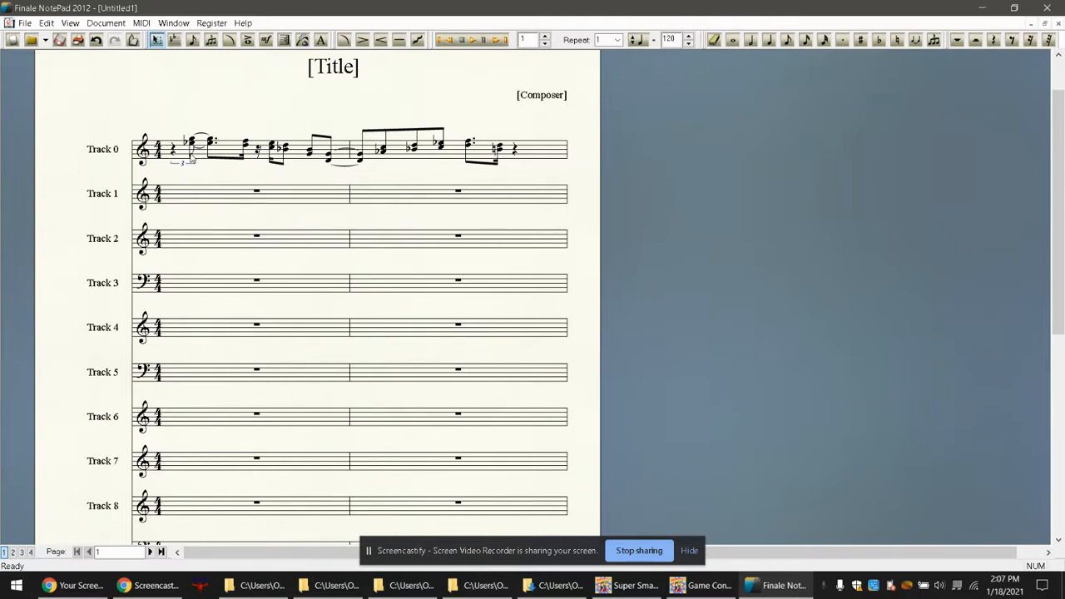
{"action": "mouse_move", "coordinate": [722, 589]}
{"action": "left_click", "coordinate": [708, 585]}
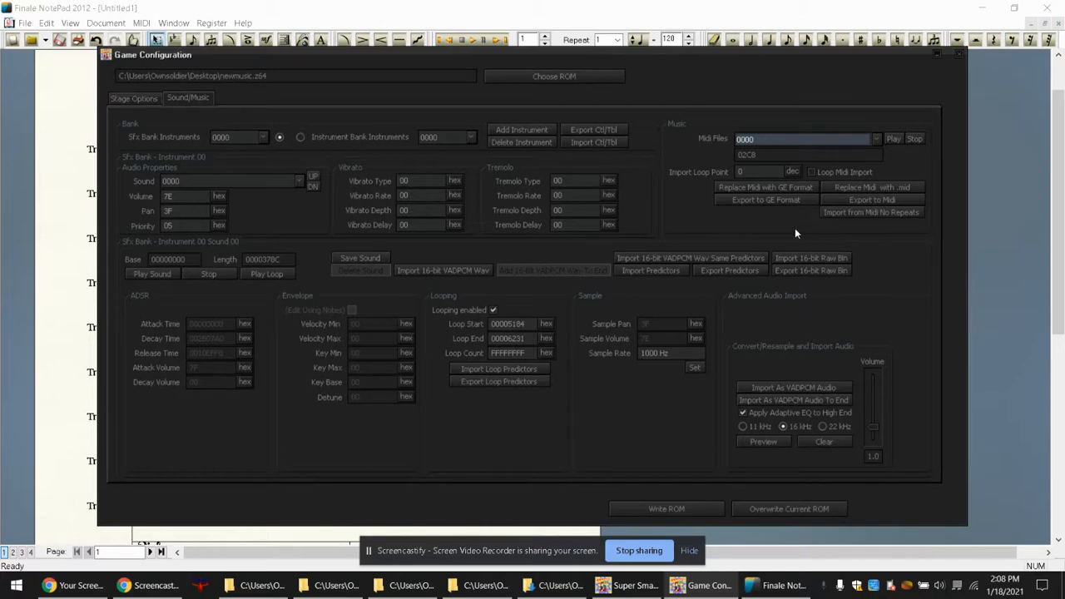
Switch back to Finale NotePad and copy the entire Track 0 staff.
{"action": "left_click", "coordinate": [561, 6]}
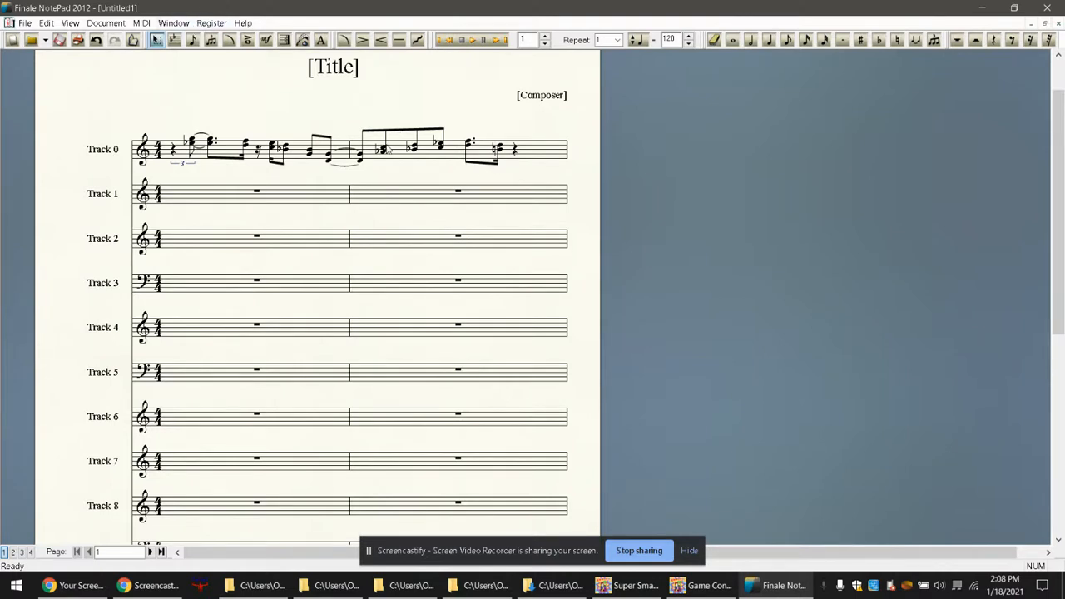
{"action": "left_click", "coordinate": [256, 148]}
{"action": "left_click", "coordinate": [128, 154]}
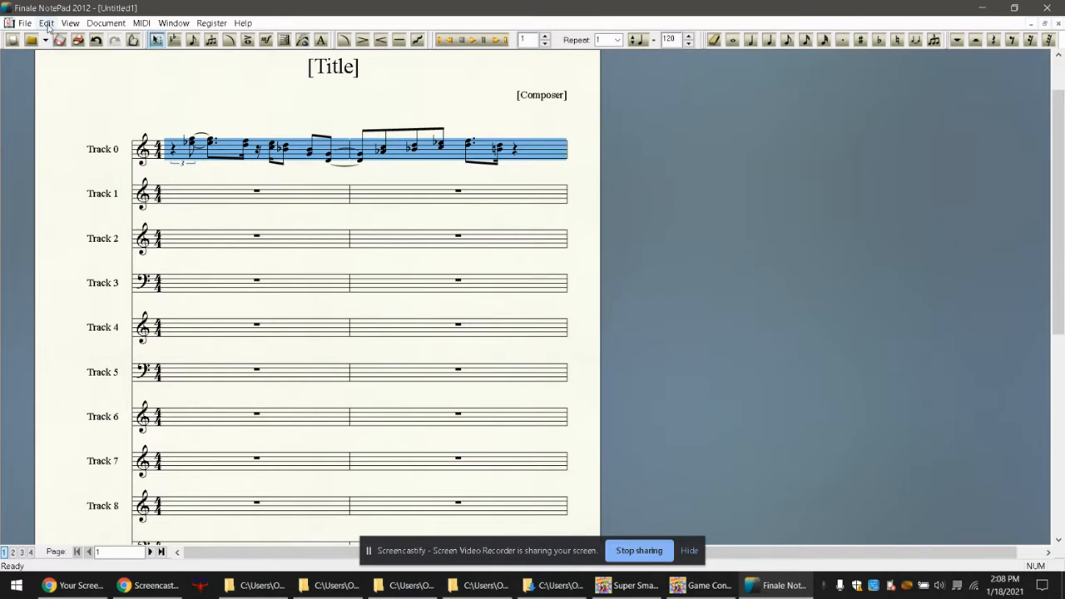
{"action": "left_click", "coordinate": [46, 23]}
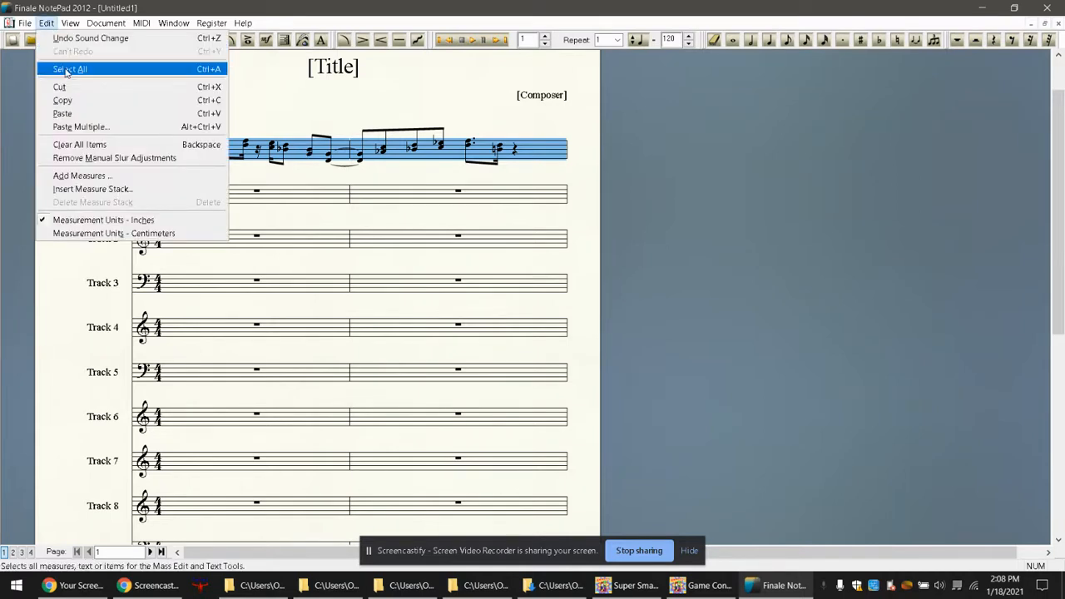
{"action": "left_click", "coordinate": [81, 100]}
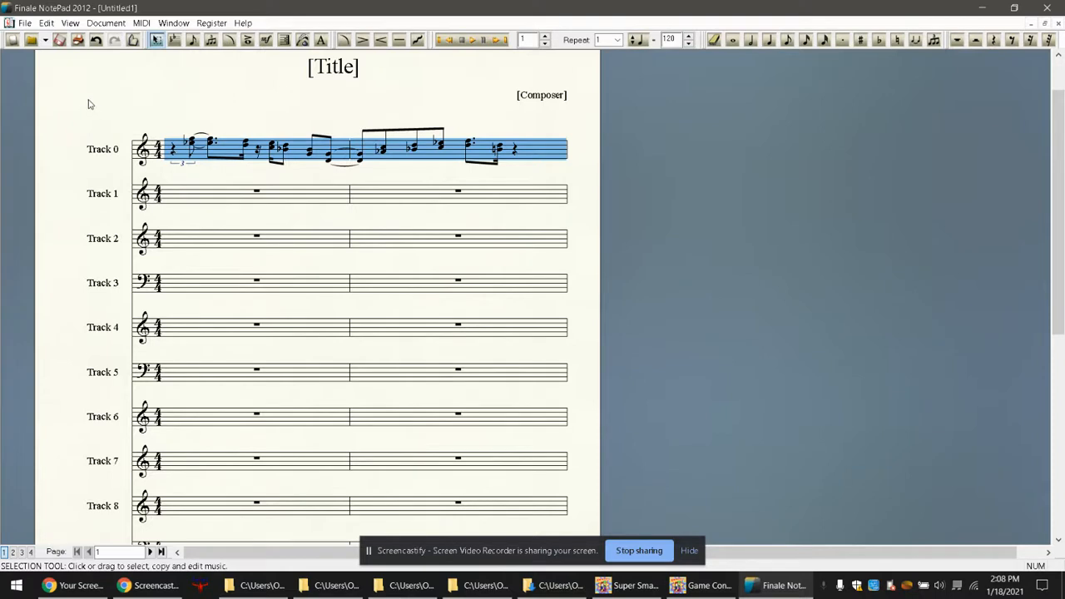
Start a new document with the default Letter portrait page and add one Blank Staff as its instrument.
{"action": "left_click", "coordinate": [25, 23]}
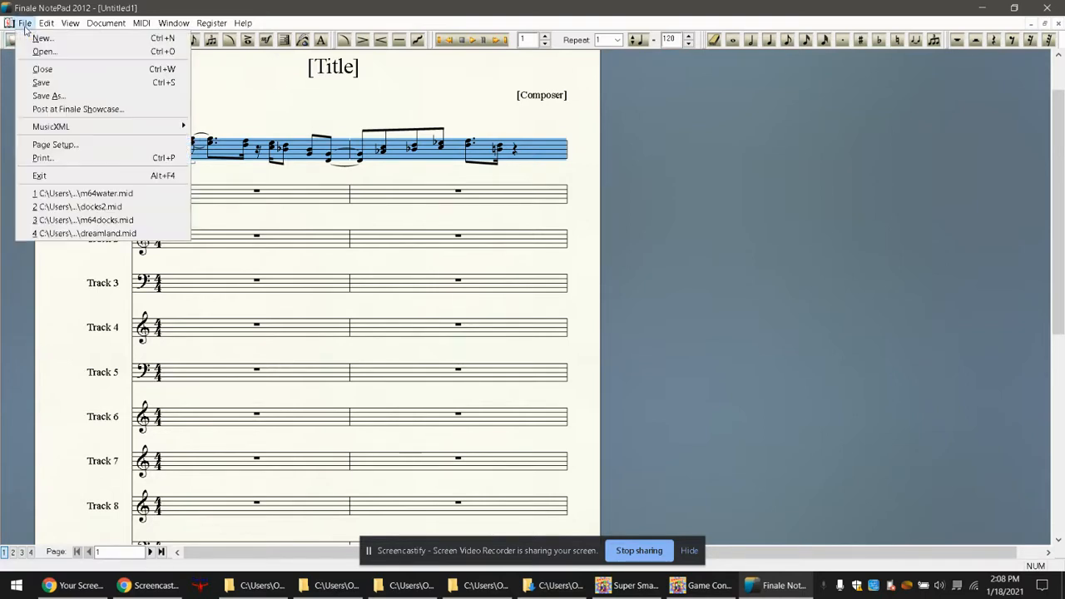
{"action": "left_click", "coordinate": [40, 38]}
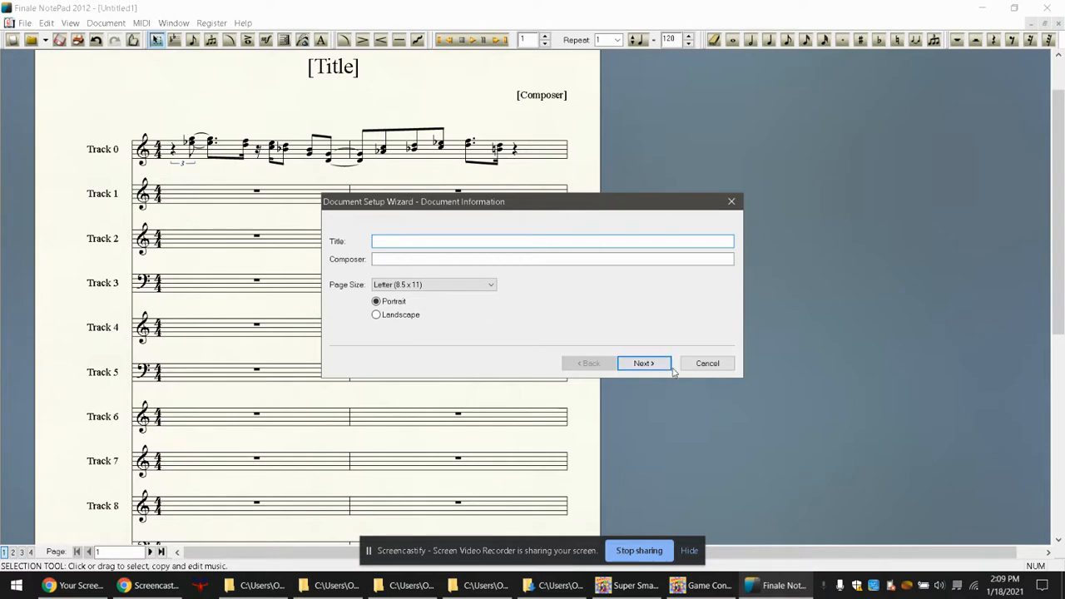
{"action": "left_click", "coordinate": [644, 364]}
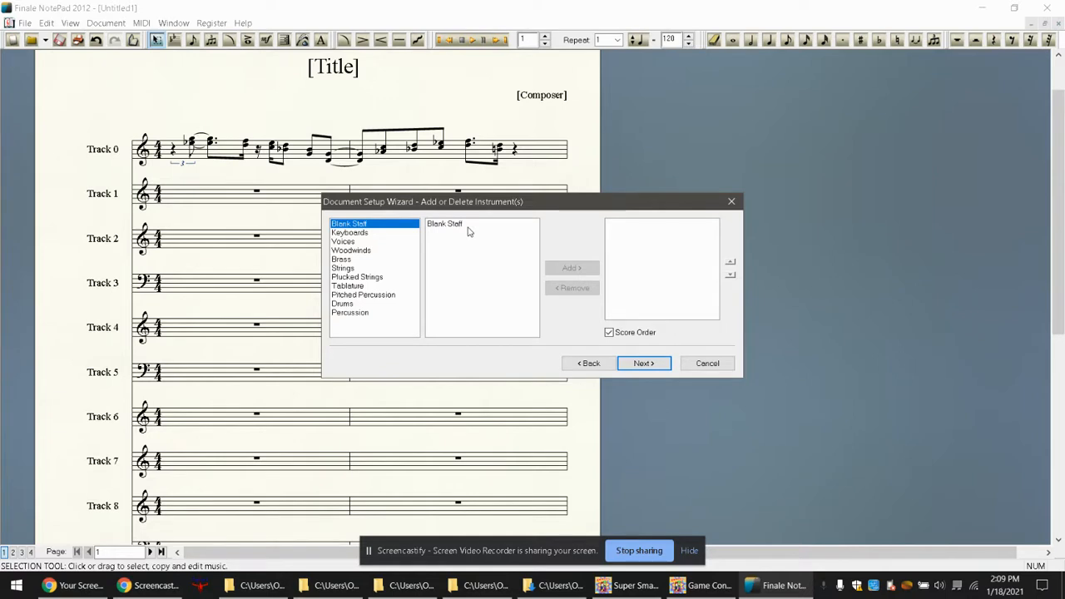
{"action": "left_click", "coordinate": [350, 250]}
{"action": "left_click", "coordinate": [350, 258]}
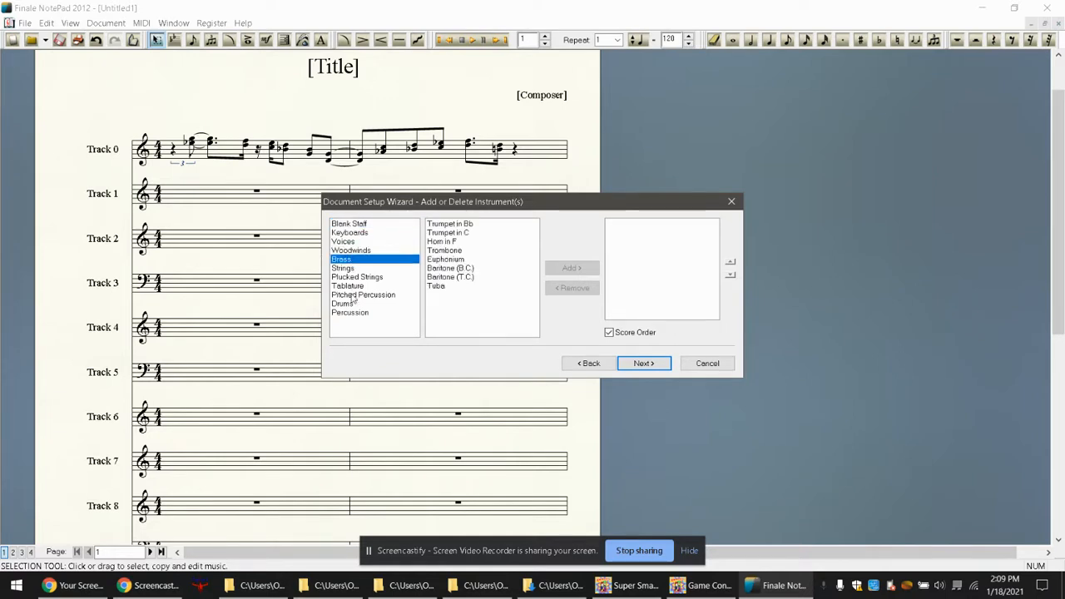
{"action": "left_click", "coordinate": [354, 295]}
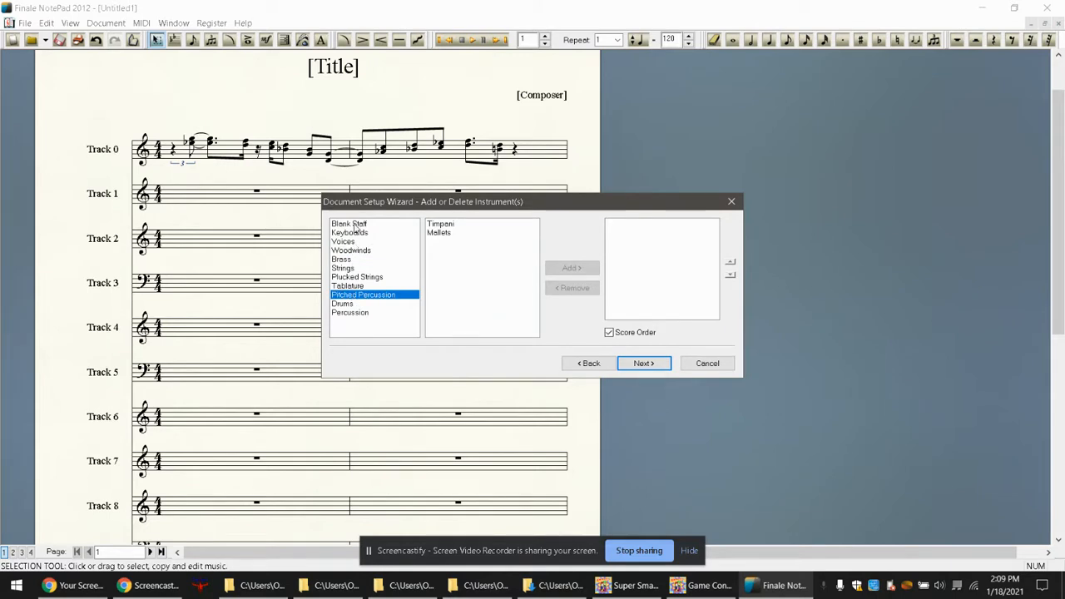
{"action": "left_click", "coordinate": [356, 225]}
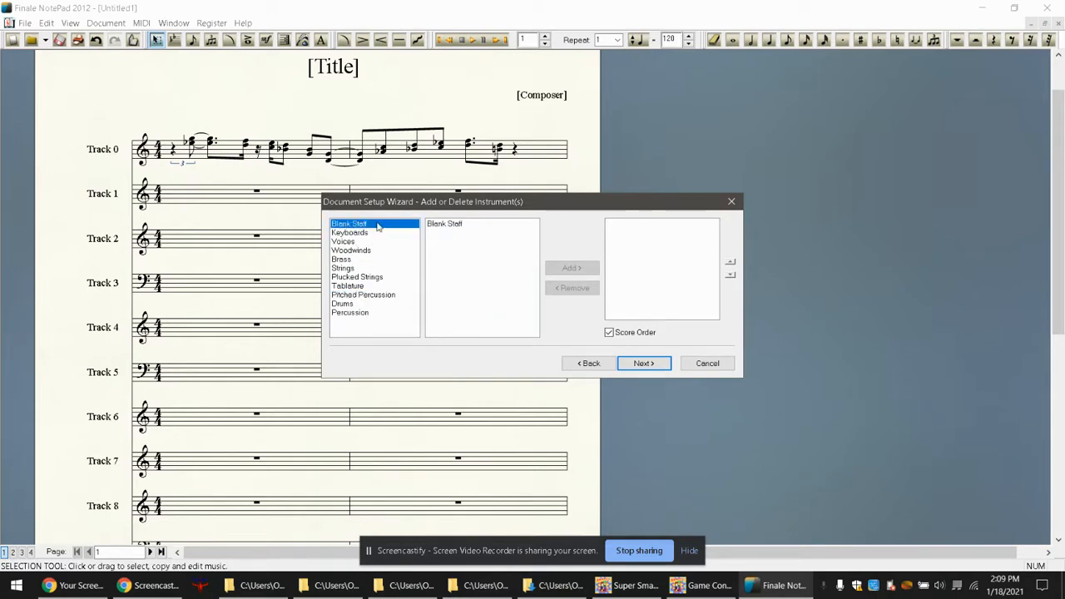
{"action": "left_click", "coordinate": [448, 224]}
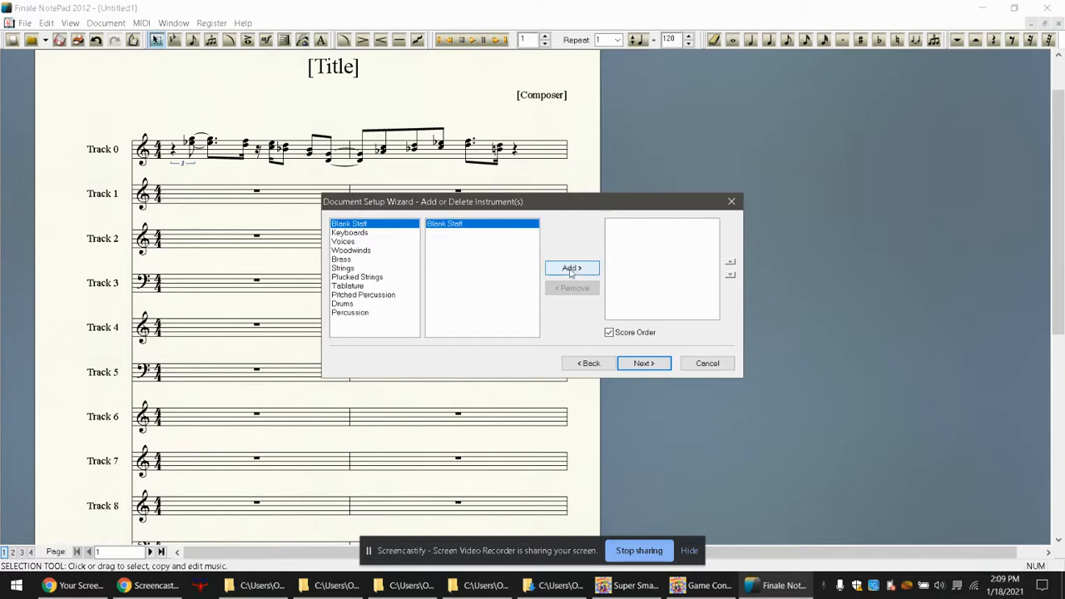
{"action": "left_click", "coordinate": [576, 273]}
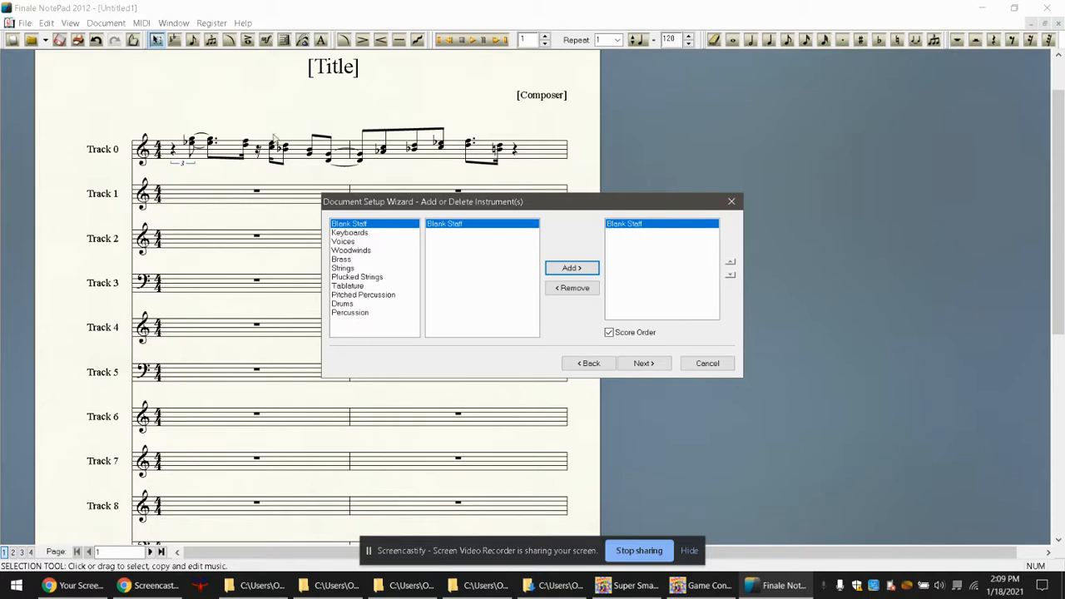
Add several extra Blank Staff entries to the new document's instruments and remove them again, leaving one.
{"action": "left_click", "coordinate": [574, 272]}
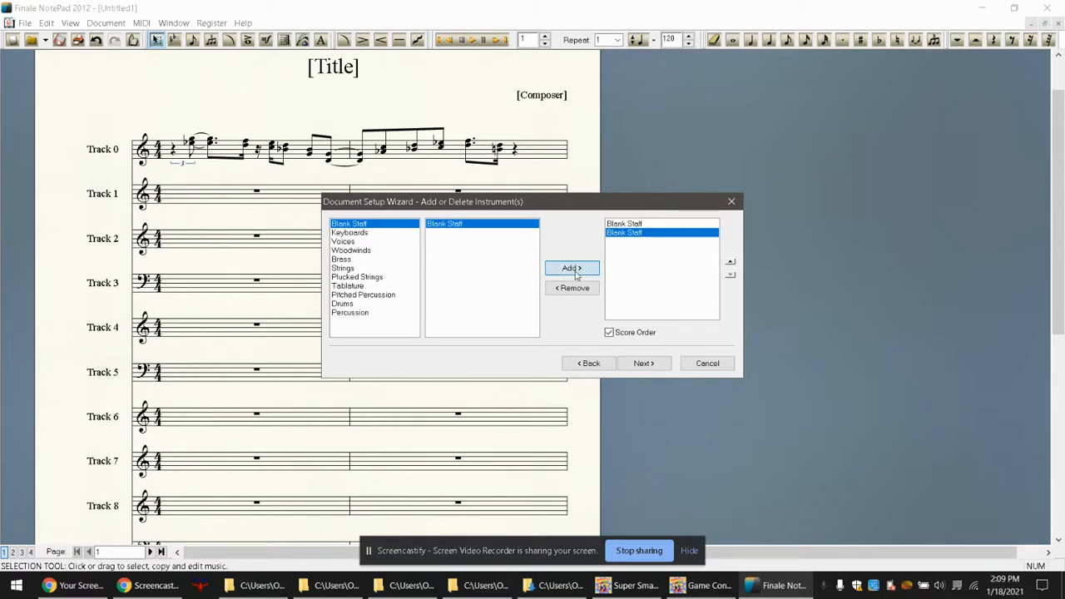
{"action": "left_click", "coordinate": [574, 271]}
{"action": "left_click", "coordinate": [574, 271]}
{"action": "left_click", "coordinate": [574, 271]}
{"action": "left_click", "coordinate": [575, 273]}
{"action": "left_click", "coordinate": [576, 275]}
{"action": "left_click", "coordinate": [580, 291]}
{"action": "left_click", "coordinate": [580, 291]}
{"action": "left_click", "coordinate": [580, 291]}
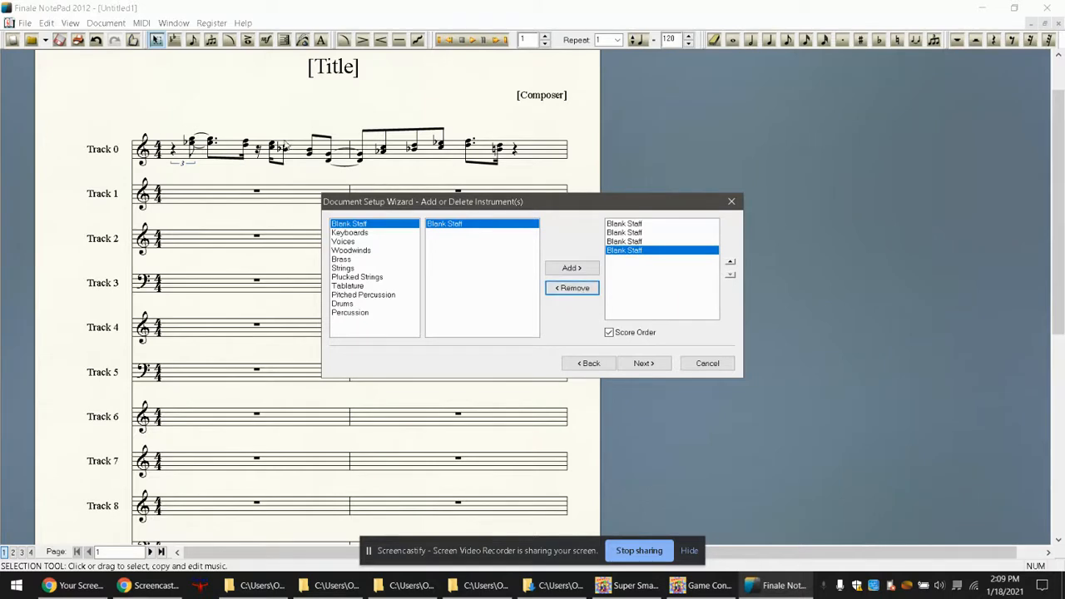
{"action": "left_click", "coordinate": [576, 289]}
{"action": "left_click", "coordinate": [576, 289]}
{"action": "left_click", "coordinate": [576, 289]}
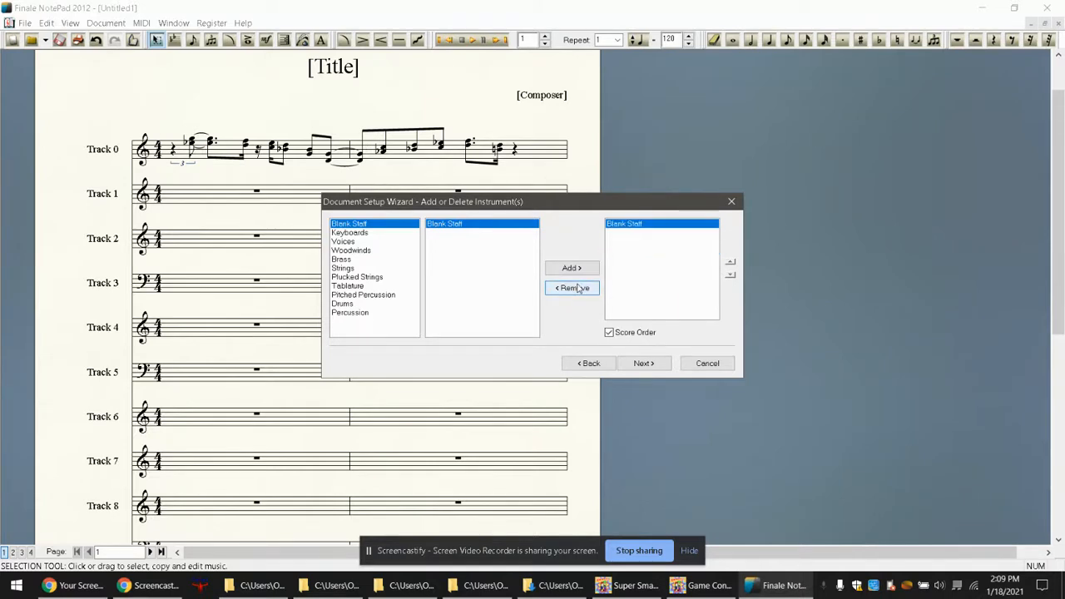
Create the document in 4/4 and C Major with 31 measures, and paste the copied track over its whole staff.
{"action": "left_click", "coordinate": [654, 364]}
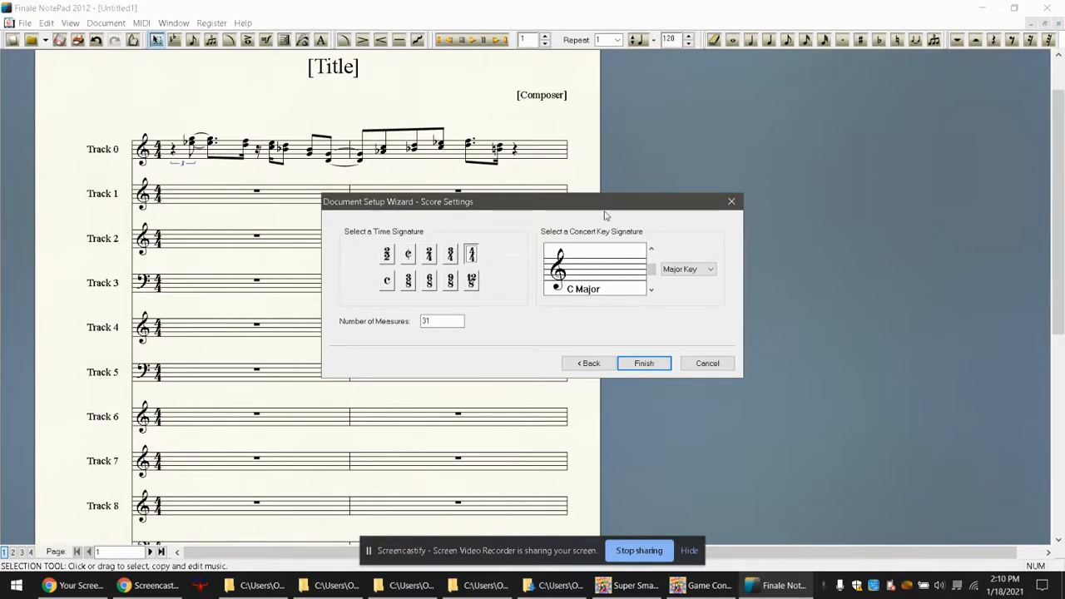
{"action": "left_click", "coordinate": [646, 363]}
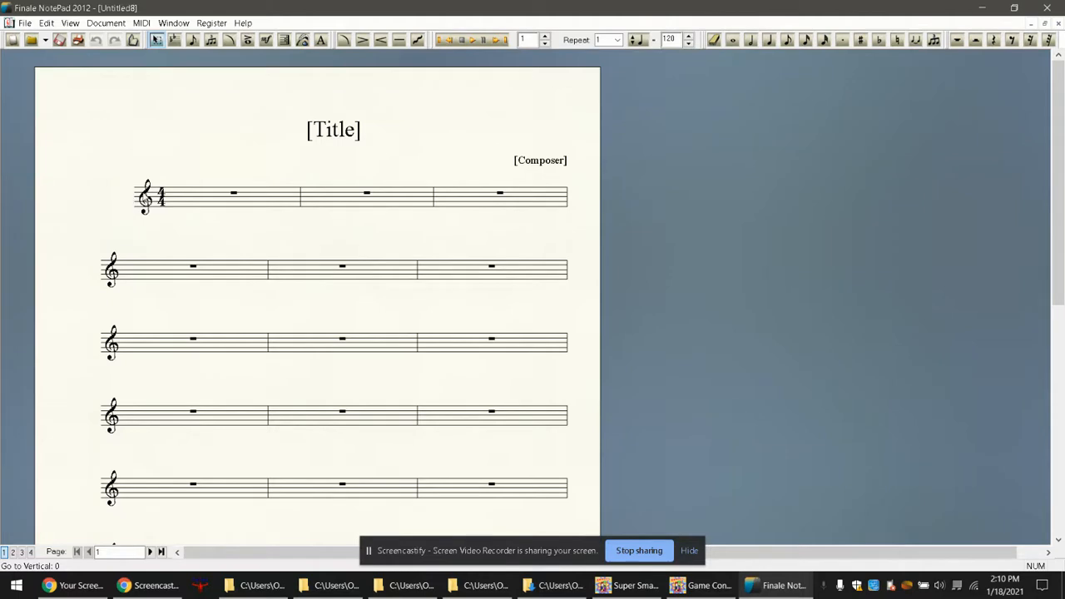
{"action": "left_click", "coordinate": [123, 202]}
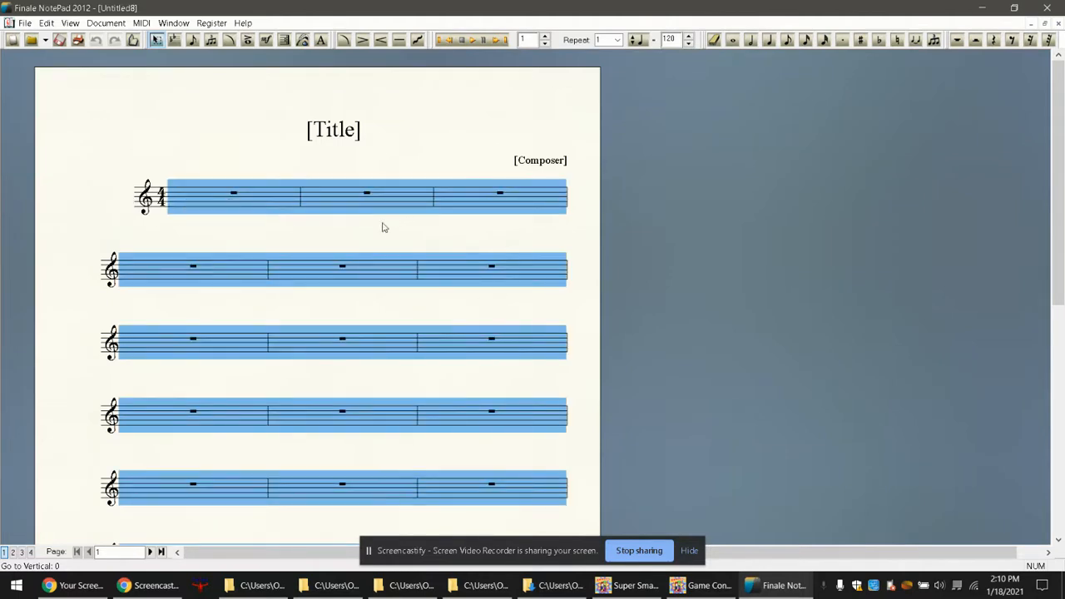
{"action": "left_click", "coordinate": [46, 23]}
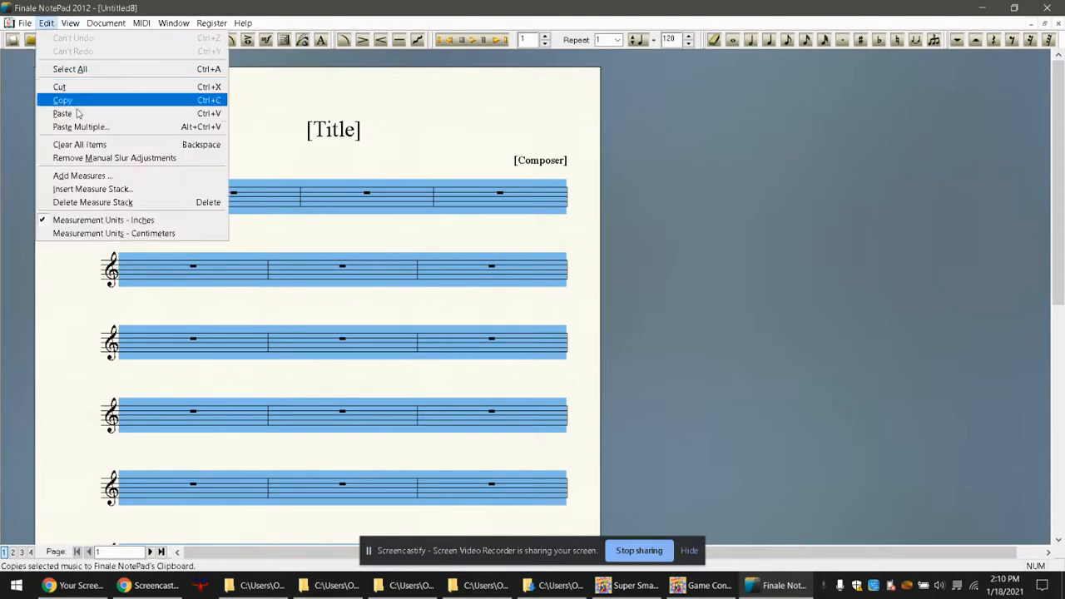
{"action": "left_click", "coordinate": [77, 115]}
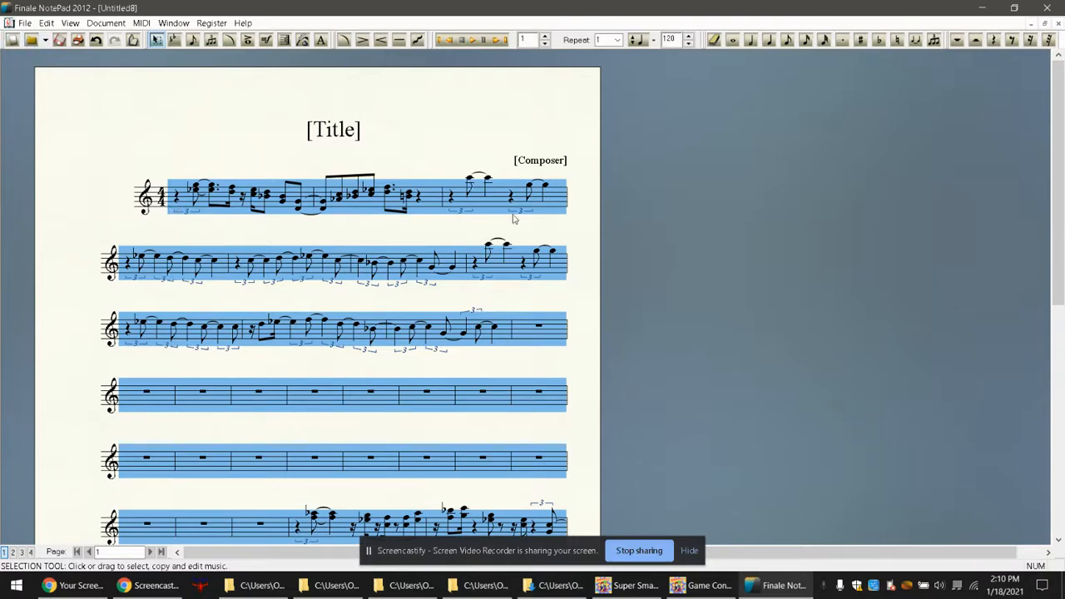
{"action": "left_click", "coordinate": [457, 221]}
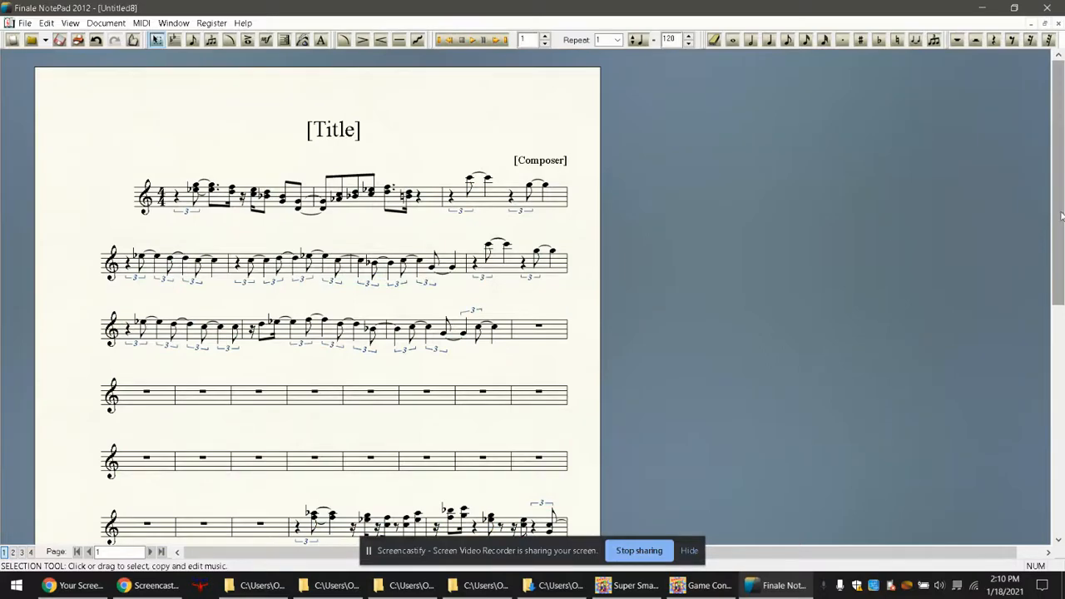
Delete all measures from the empty last measure of the third system through the end of the piece.
{"action": "left_click_drag", "start_coordinate": [1061, 216], "coordinate": [1062, 240]}
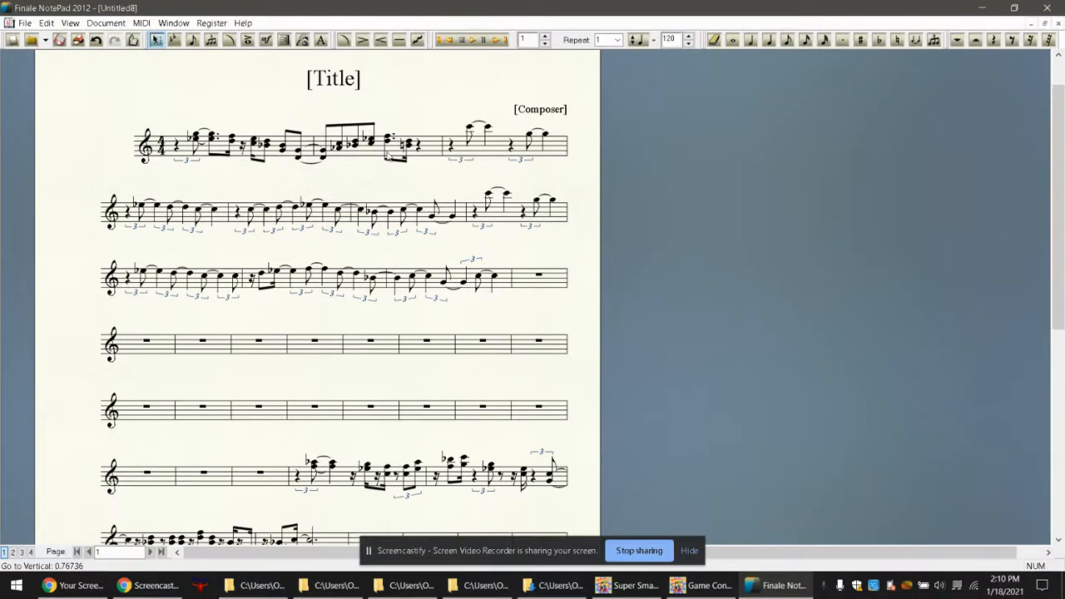
{"action": "scroll", "coordinate": [1063, 209], "scroll_direction": "down", "scroll_amount": 3}
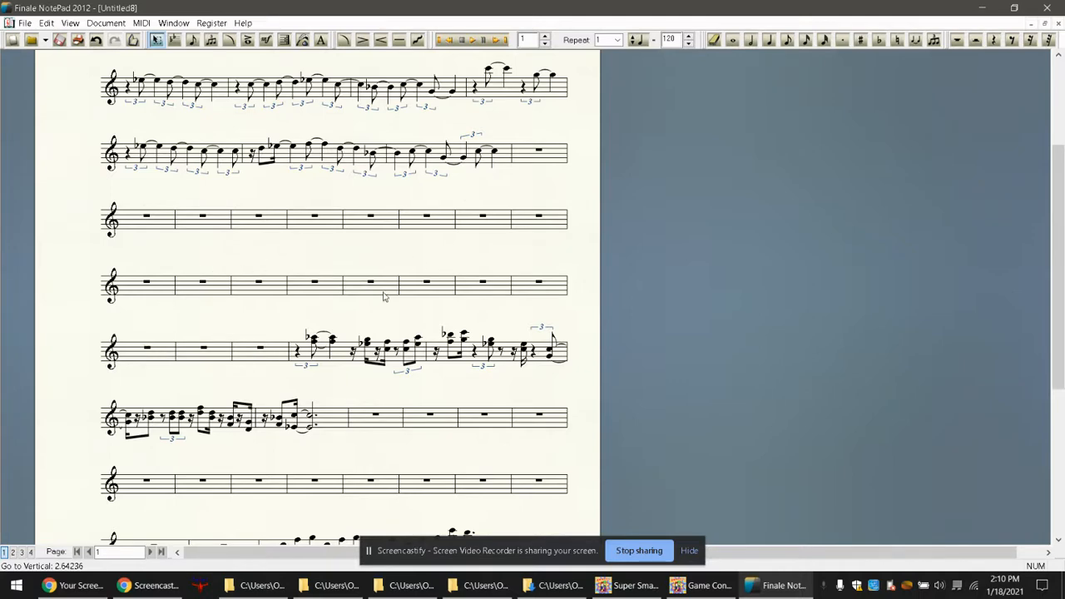
{"action": "left_click_drag", "start_coordinate": [1055, 181], "coordinate": [1055, 238]}
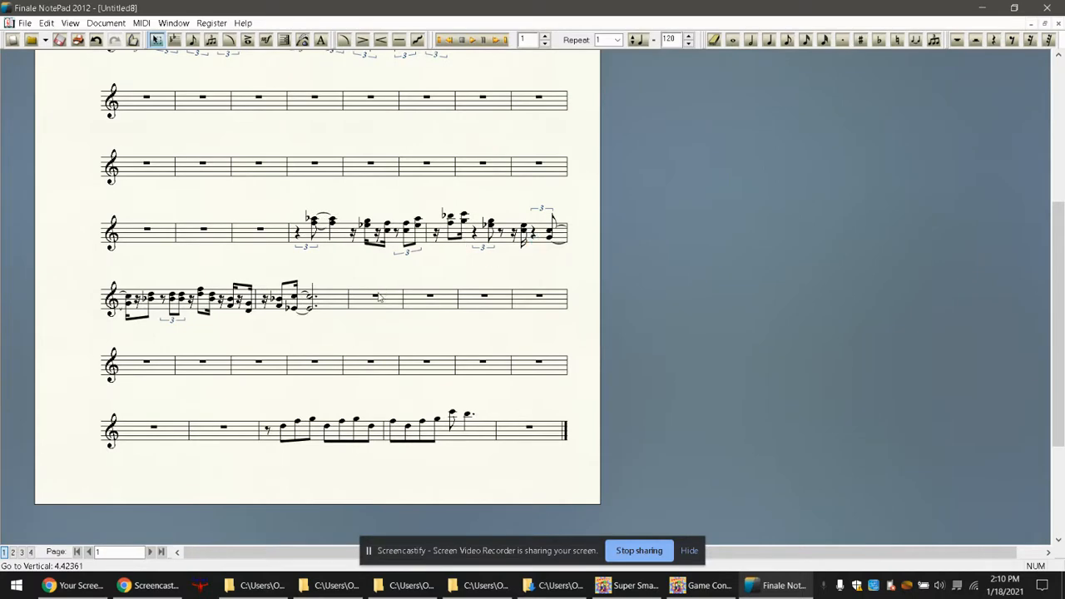
{"action": "left_click_drag", "start_coordinate": [1060, 368], "coordinate": [1060, 327]}
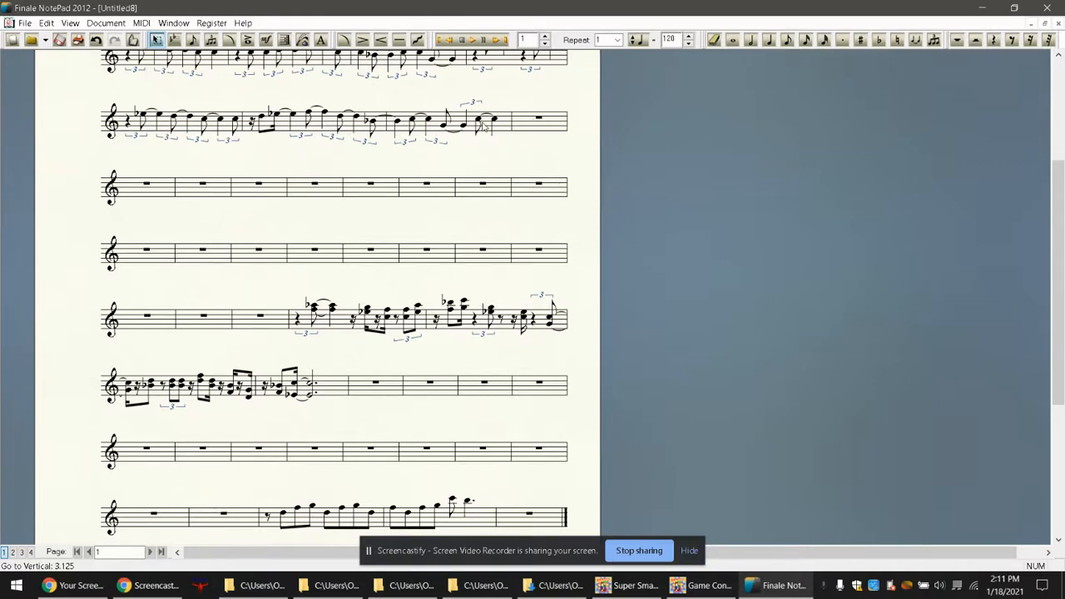
{"action": "left_click", "coordinate": [549, 125]}
{"action": "scroll", "coordinate": [264, 249], "scroll_direction": "up", "scroll_amount": 3}
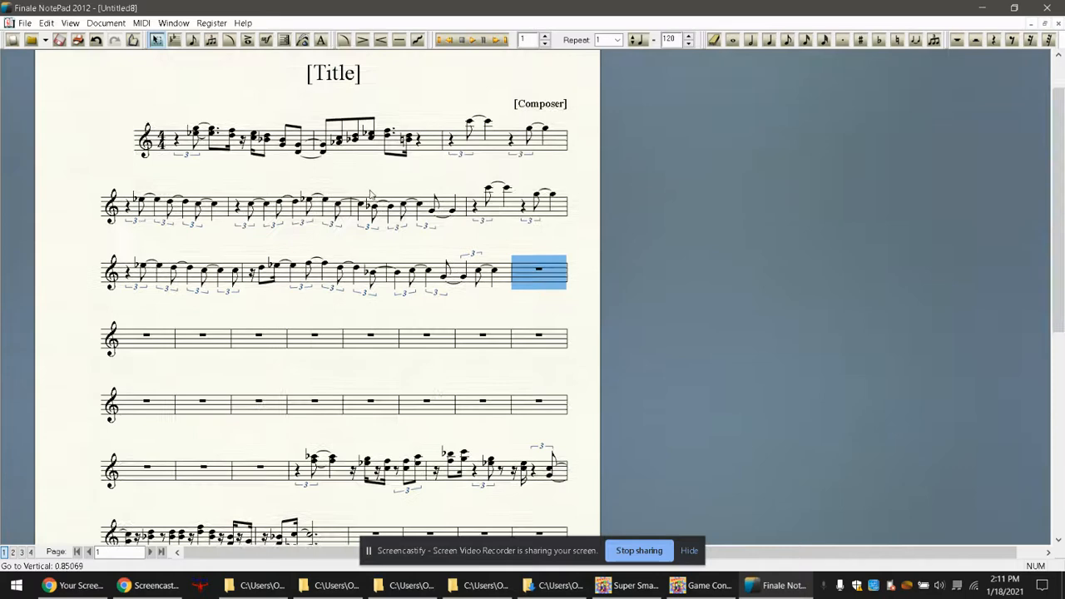
{"action": "left_click_drag", "start_coordinate": [1060, 239], "coordinate": [1060, 330]}
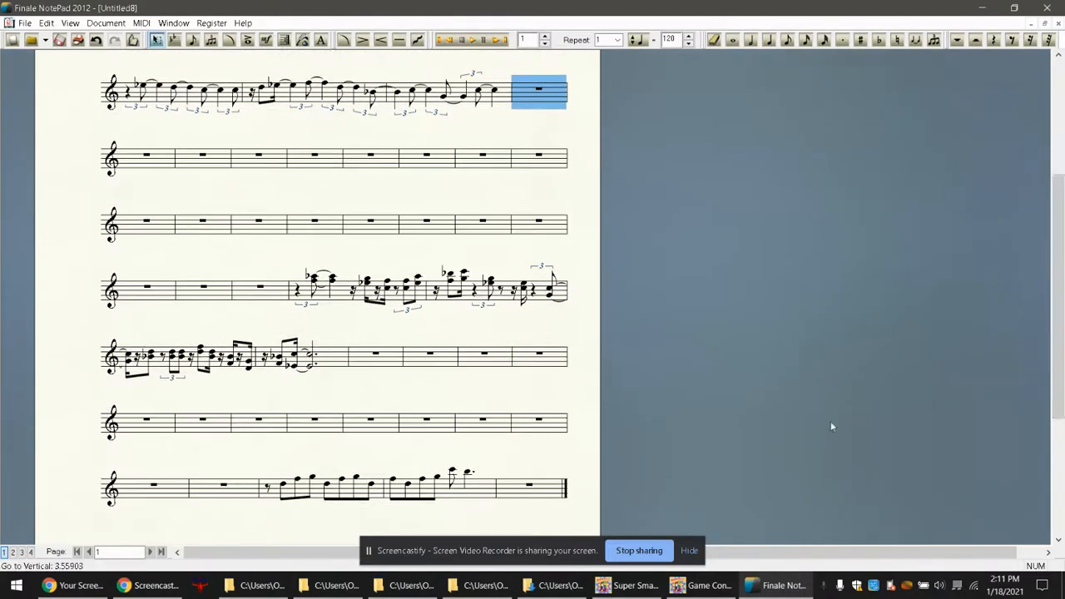
{"action": "left_click", "coordinate": [537, 494], "text": "shift"}
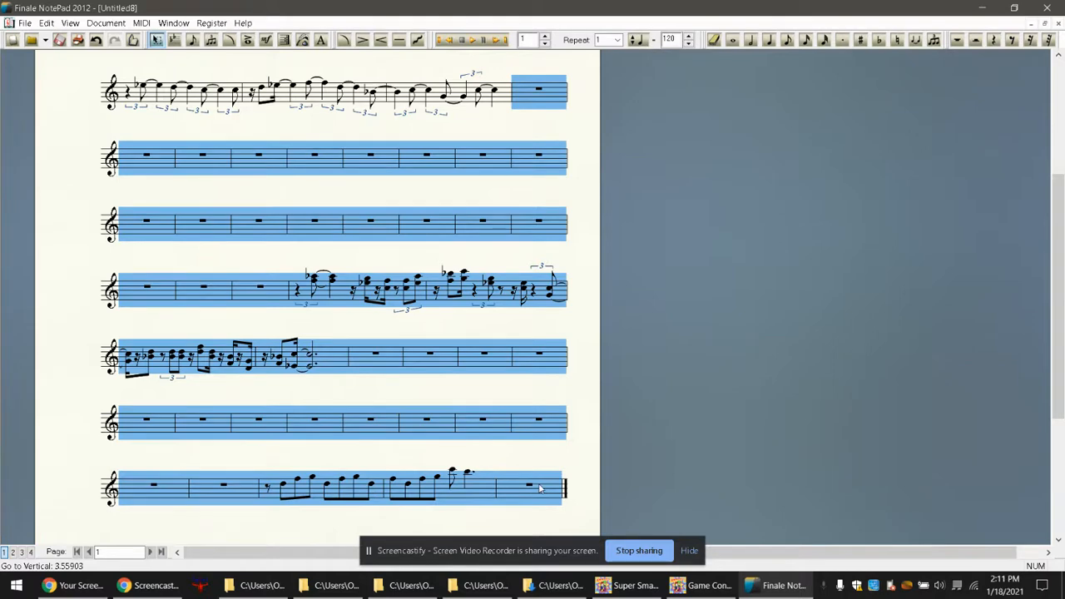
{"action": "key", "text": "Delete"}
{"action": "left_click_drag", "start_coordinate": [1060, 327], "coordinate": [1060, 226]}
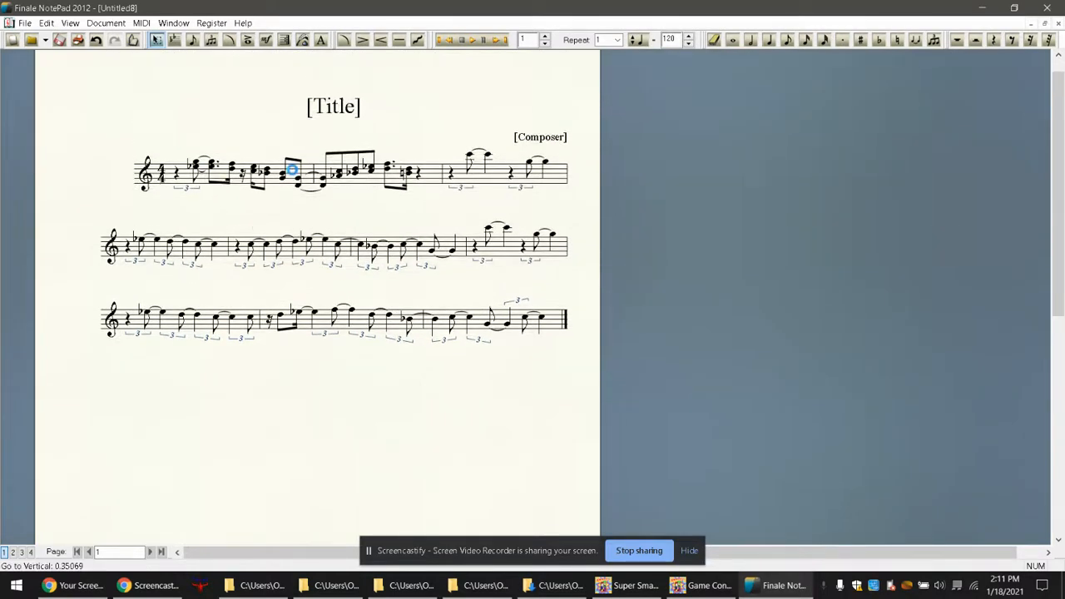